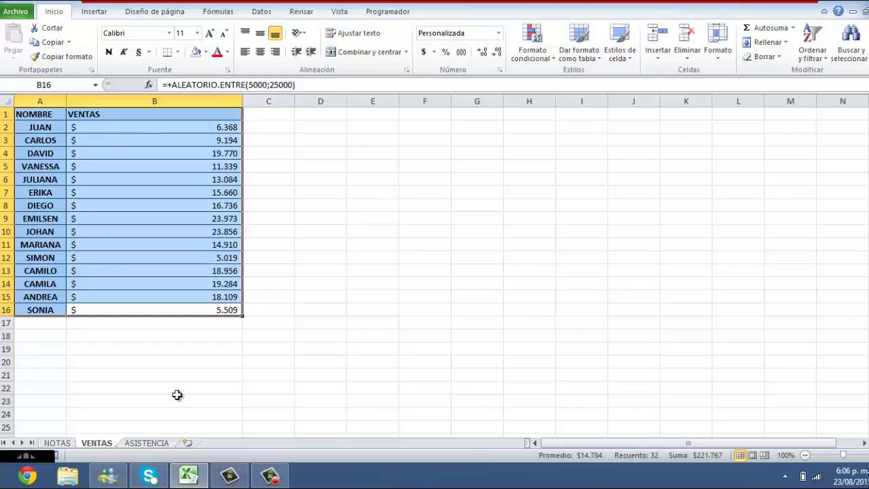
- Switch to the ASISTENCIA sheet and select the student names, subject headers and cell B2
left_click(154, 444)
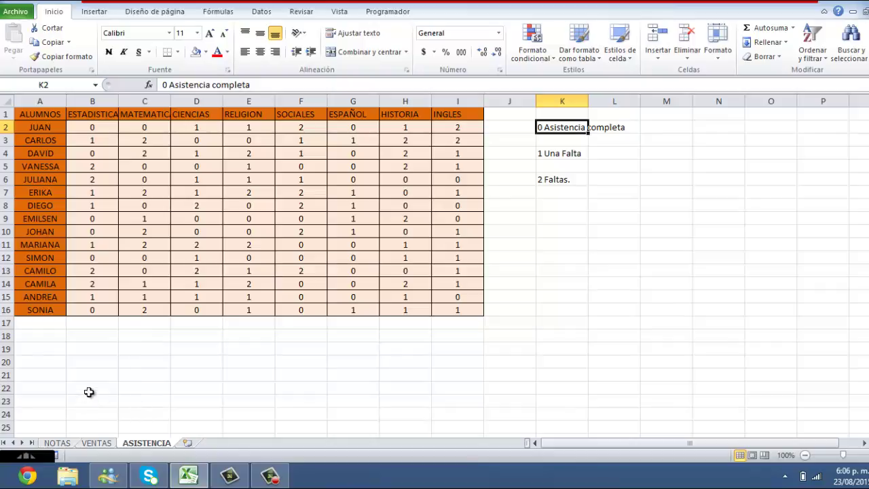
left_click_drag(39, 115, 27, 315)
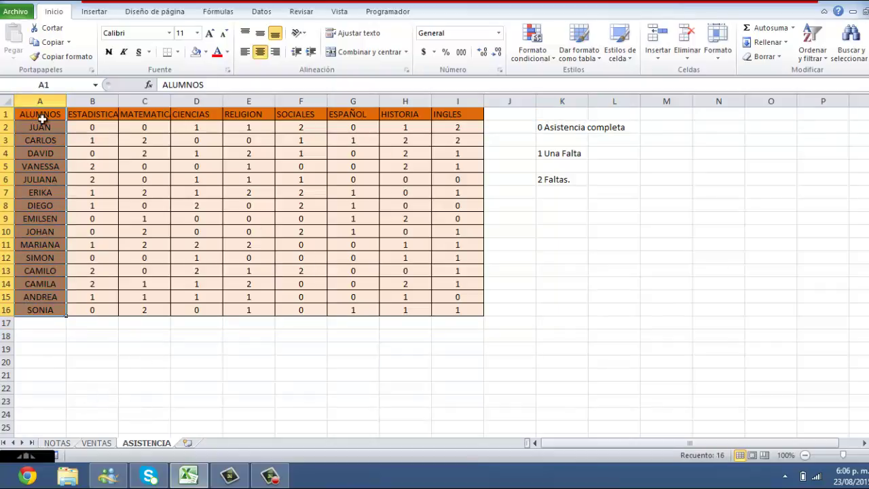
left_click_drag(78, 117, 448, 116)
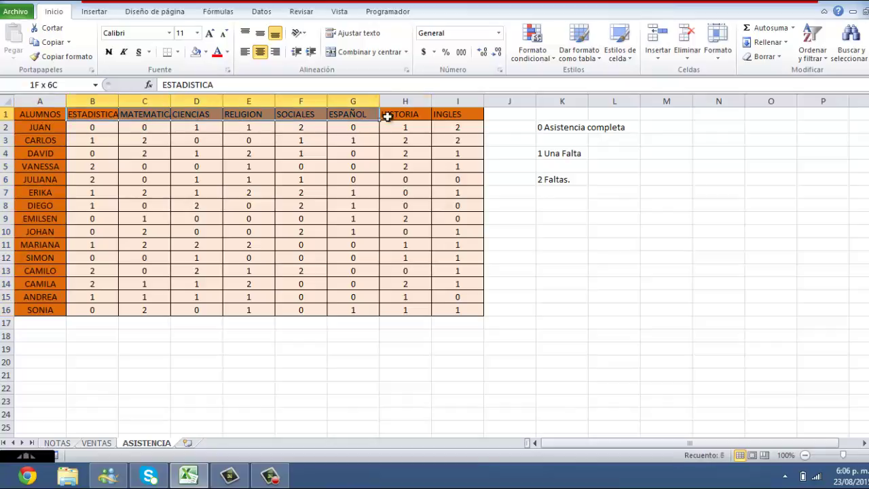
left_click(113, 131)
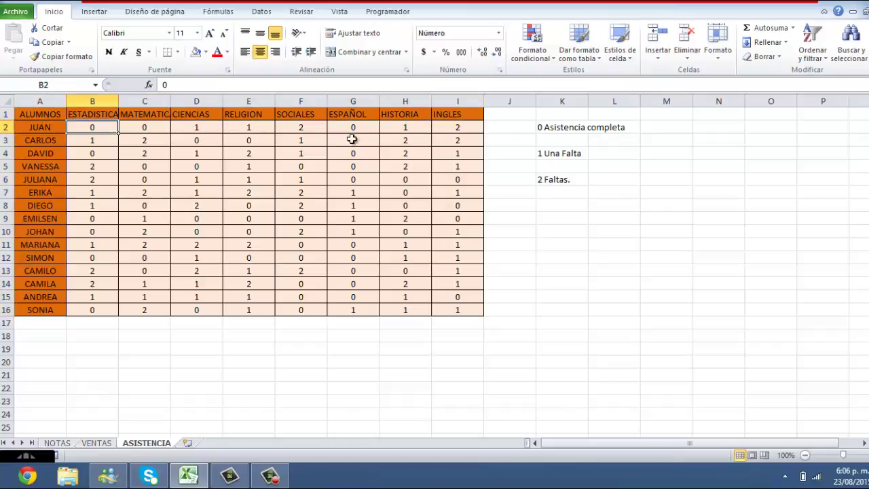
- Review the absence legend in cells K2, K4 and K6
left_click(561, 125)
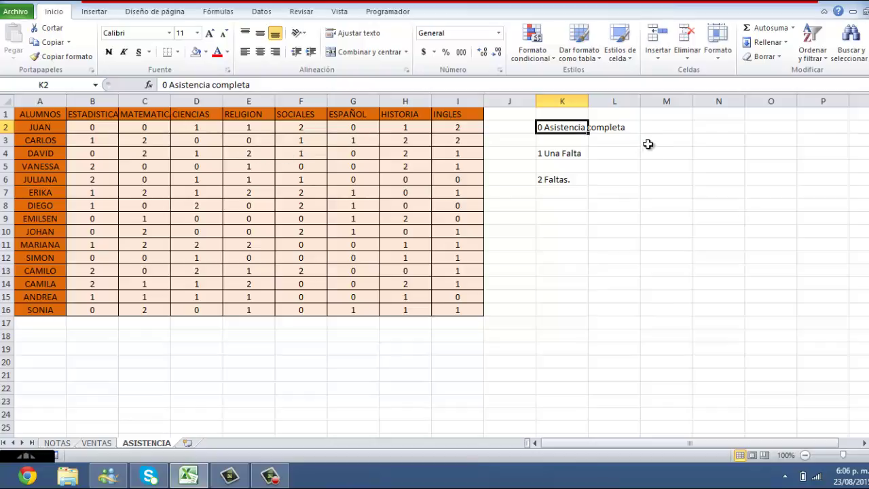
left_click(558, 155)
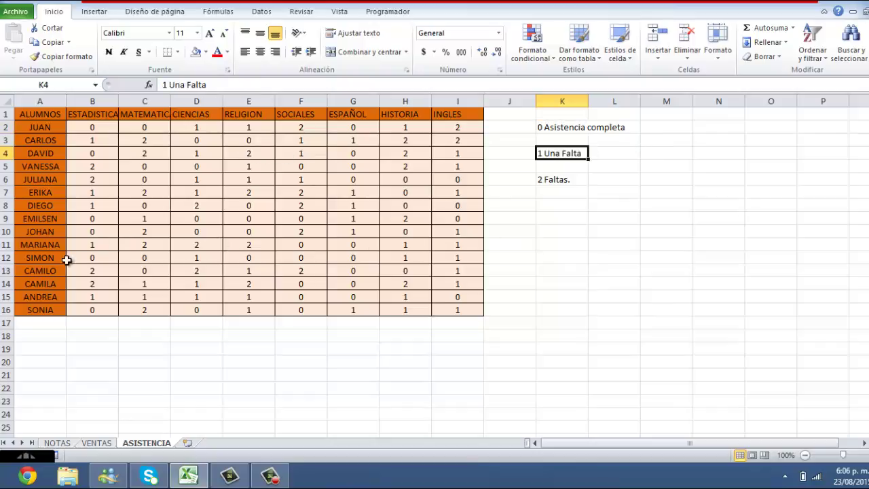
left_click(552, 181)
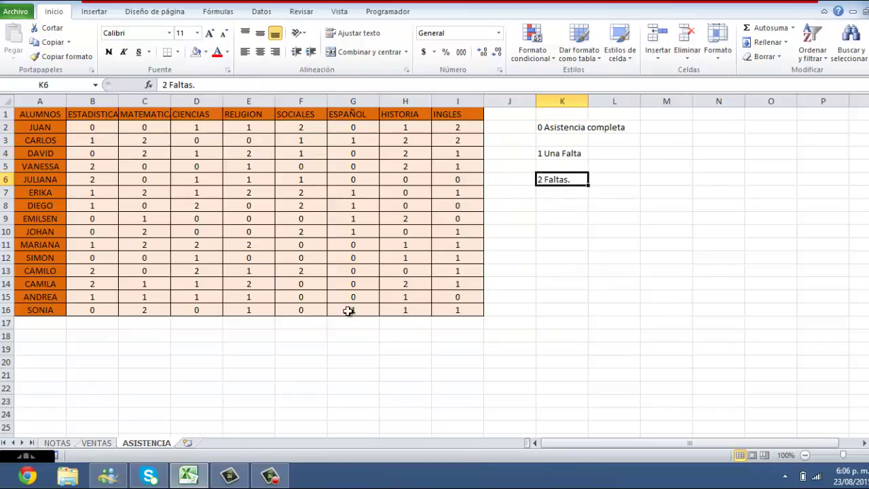
- Select A1:I16 and apply the 3 Symbols (Uncircled) icon set of check, exclamation and cross
left_click_drag(453, 308, 21, 113)
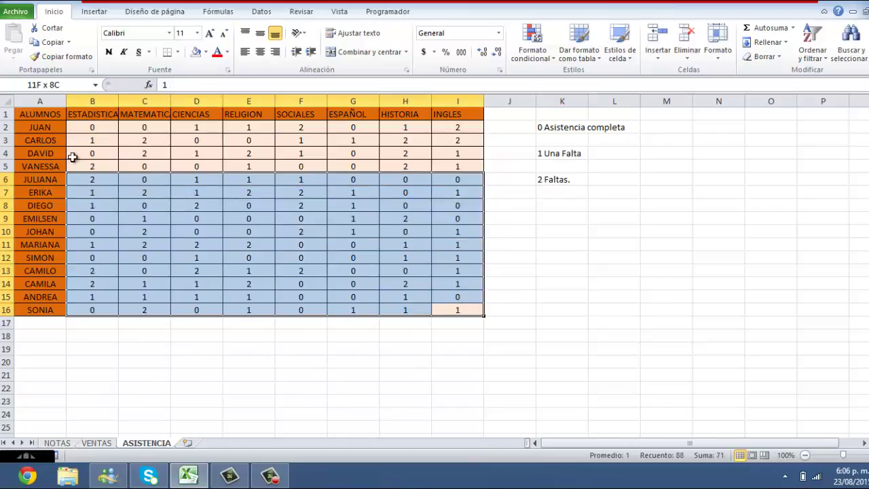
left_click(527, 54)
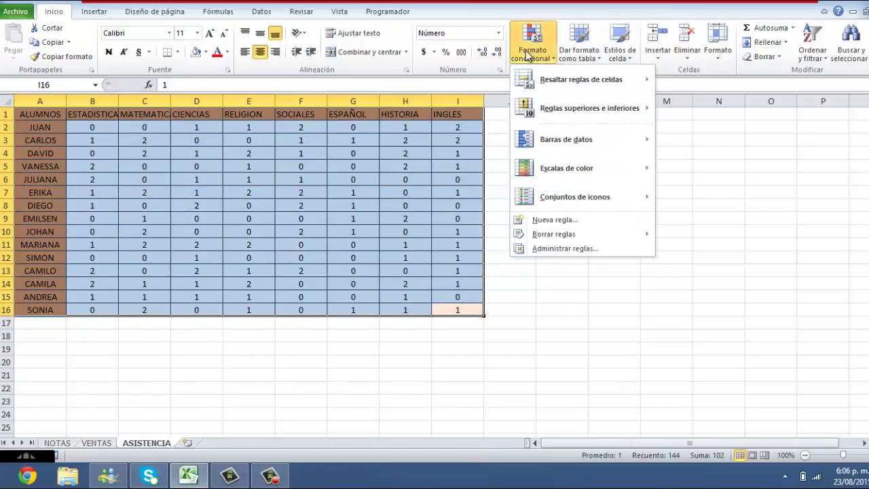
mouse_move(564, 75)
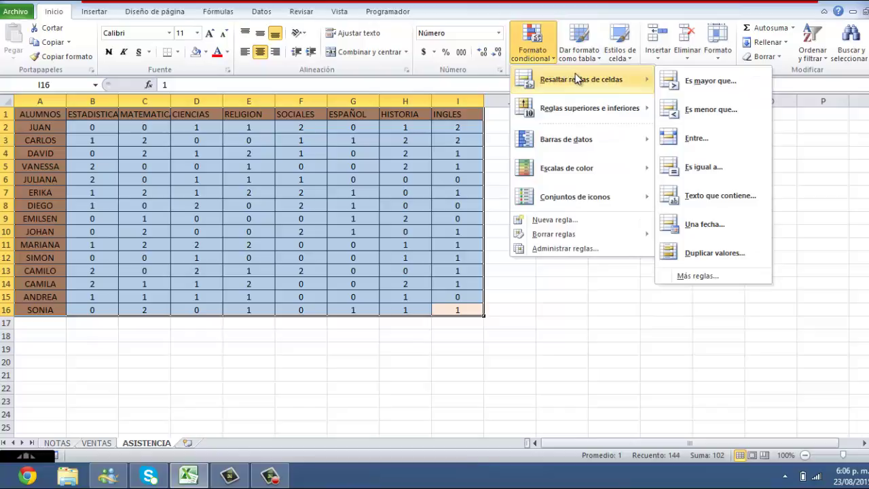
mouse_move(560, 197)
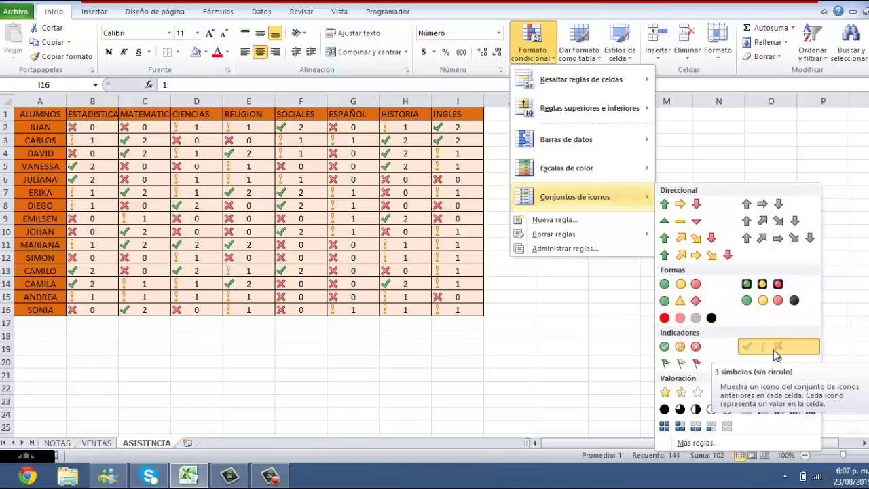
left_click(774, 349)
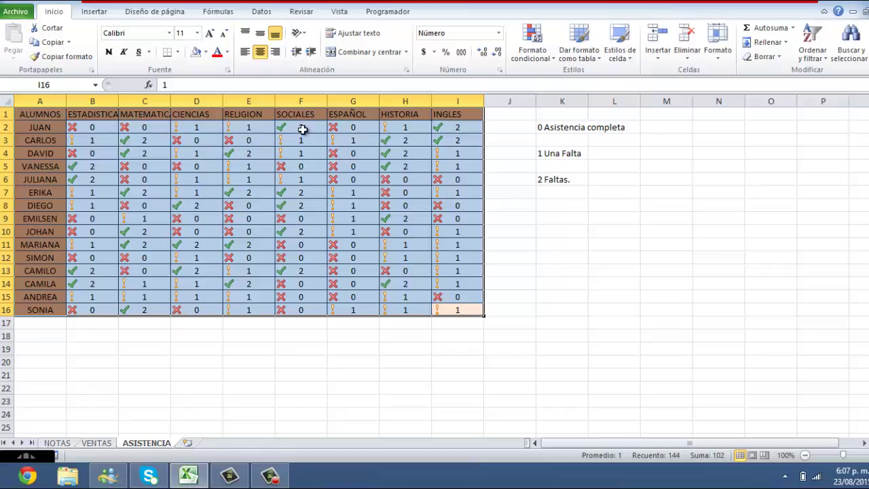
- Cancel a new rule, then open Manage Rules and select the icon-set rule for $A$1:$I$16
left_click(529, 60)
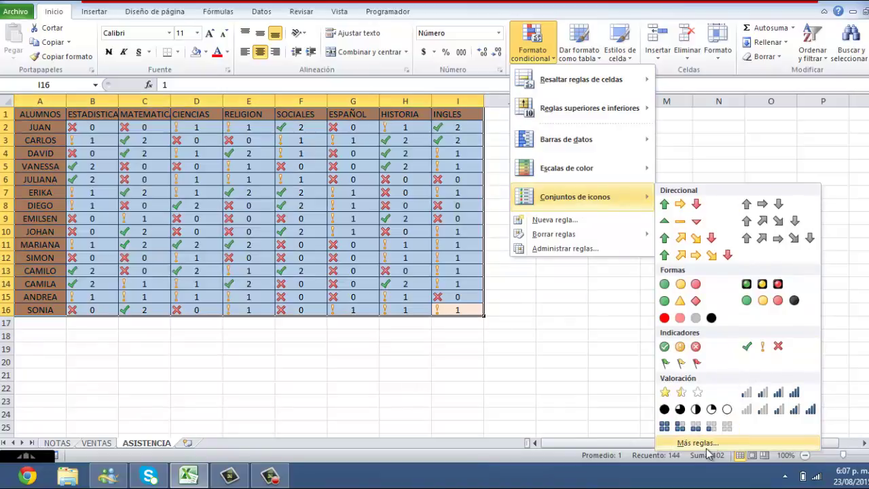
left_click(703, 442)
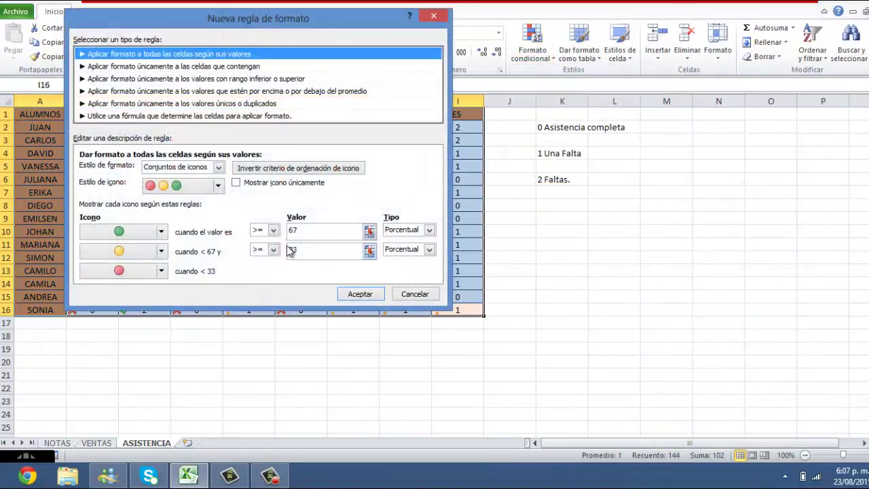
left_click(433, 15)
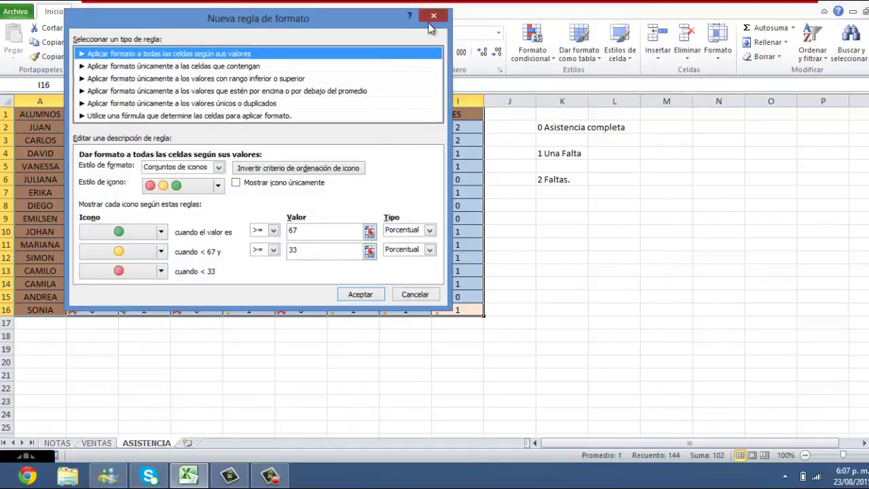
left_click(536, 54)
left_click(568, 248)
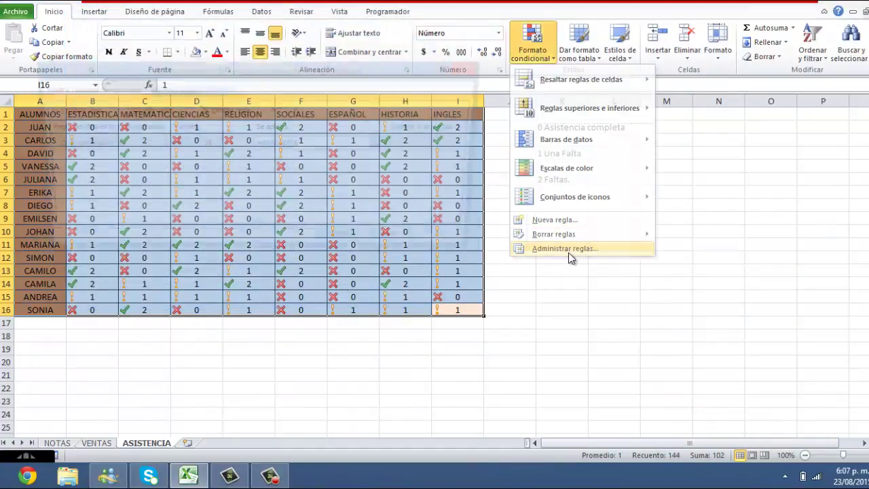
left_click(129, 152)
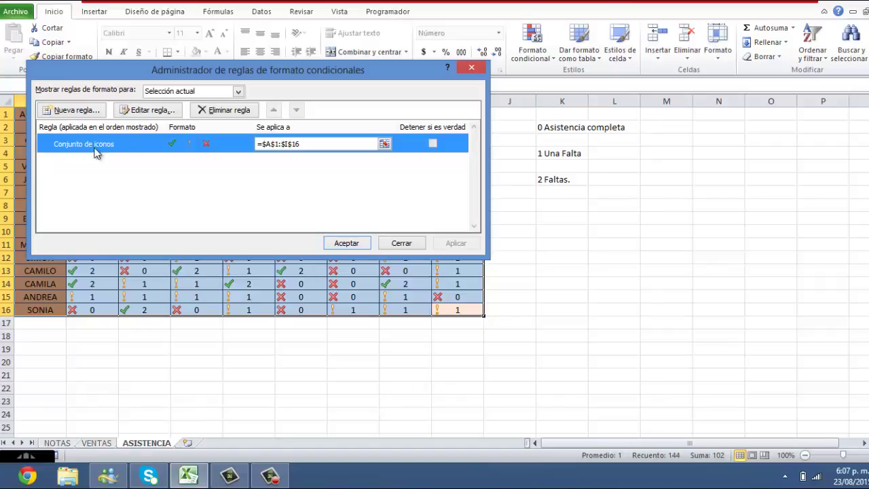
- Edit the icon-set rule and set both threshold types to Número
left_click(150, 111)
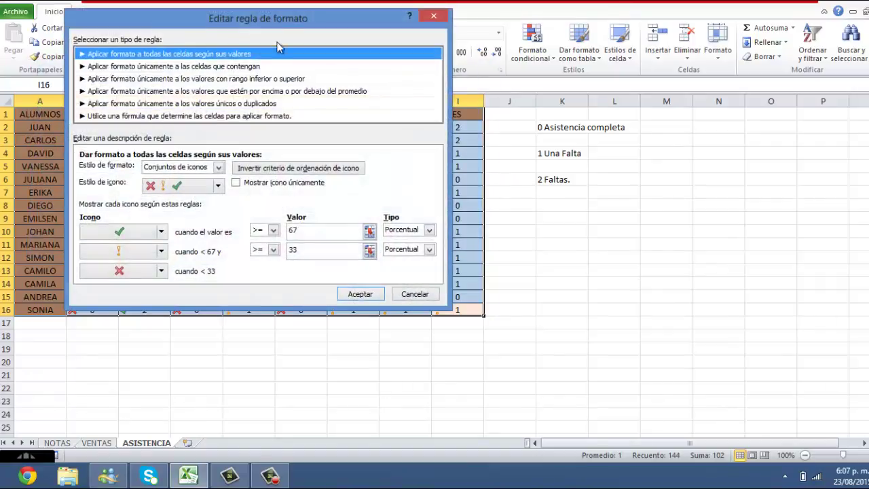
mouse_move(313, 21)
left_mouse_down()
mouse_move(583, 12)
mouse_move(572, 20)
left_mouse_up()
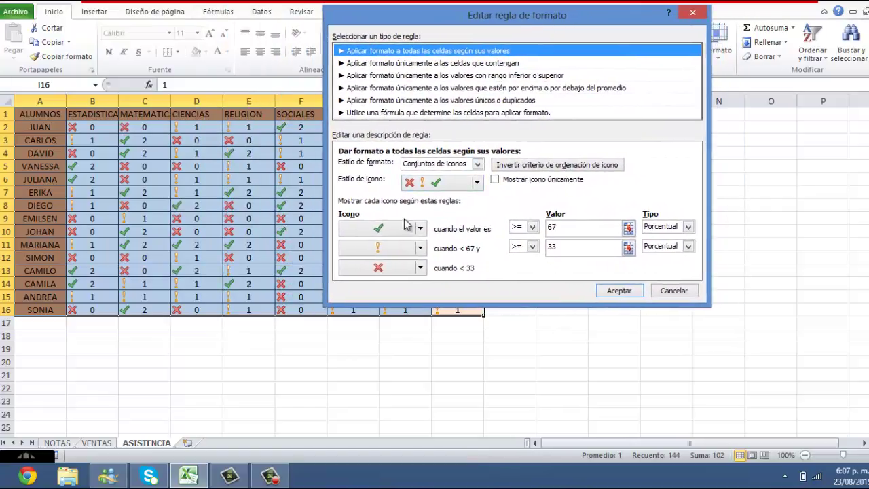
left_click(688, 227)
left_click(668, 236)
left_click(674, 249)
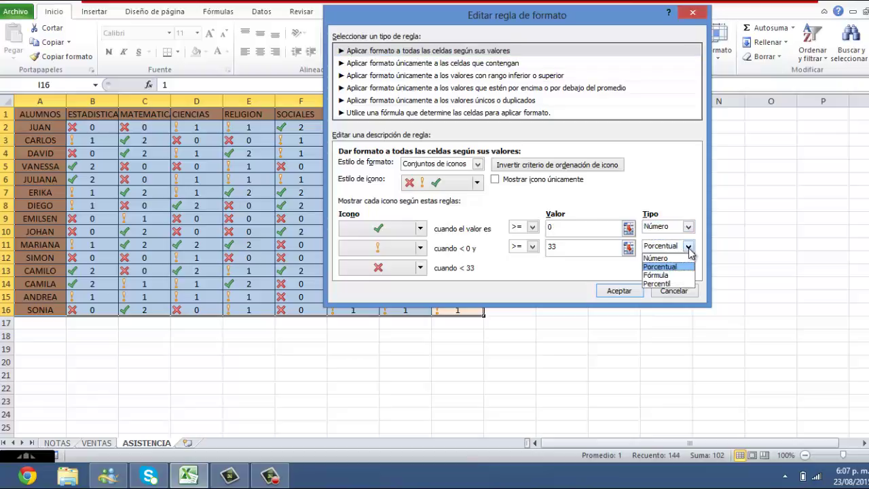
left_click(662, 256)
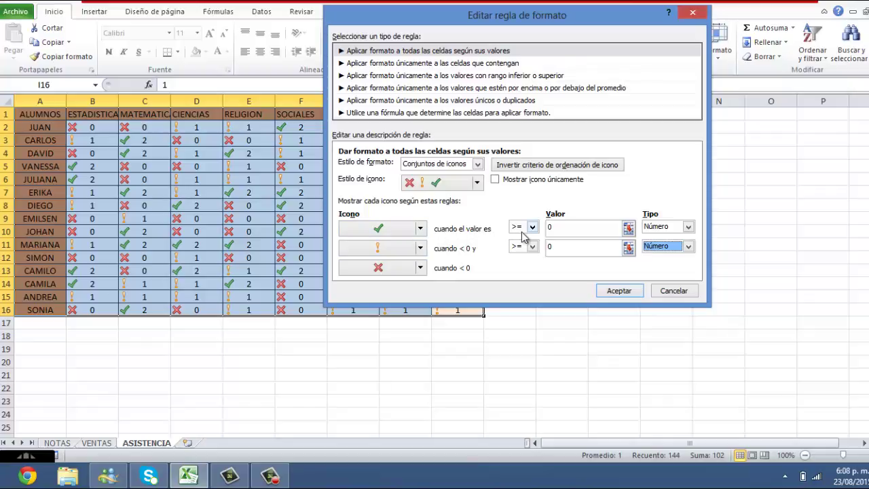
- Set the top icon threshold value to 2 or more
mouse_move(581, 25)
left_mouse_down()
mouse_move(610, 30)
mouse_move(609, 41)
left_mouse_up()
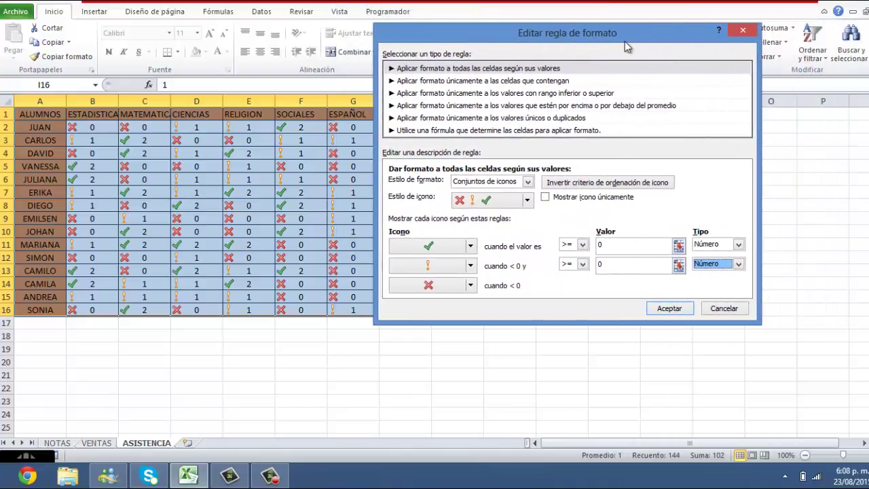
left_click_drag(609, 41, 633, 40)
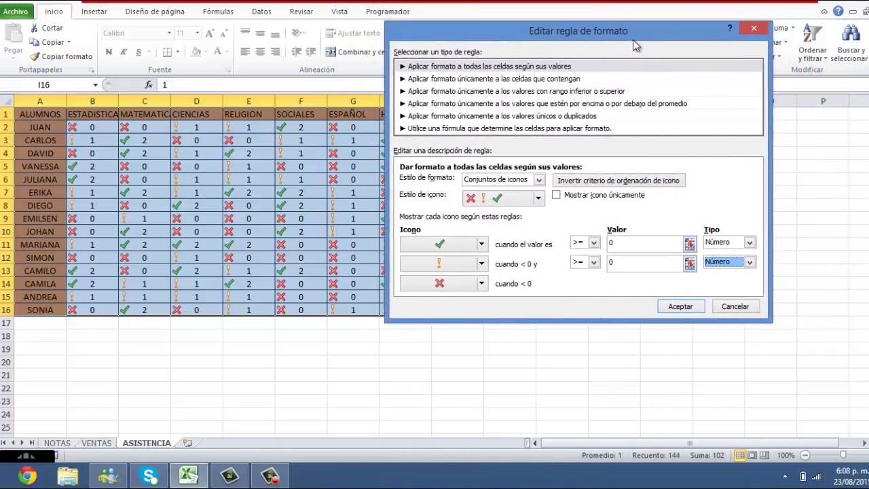
left_click(594, 245)
left_click(585, 253)
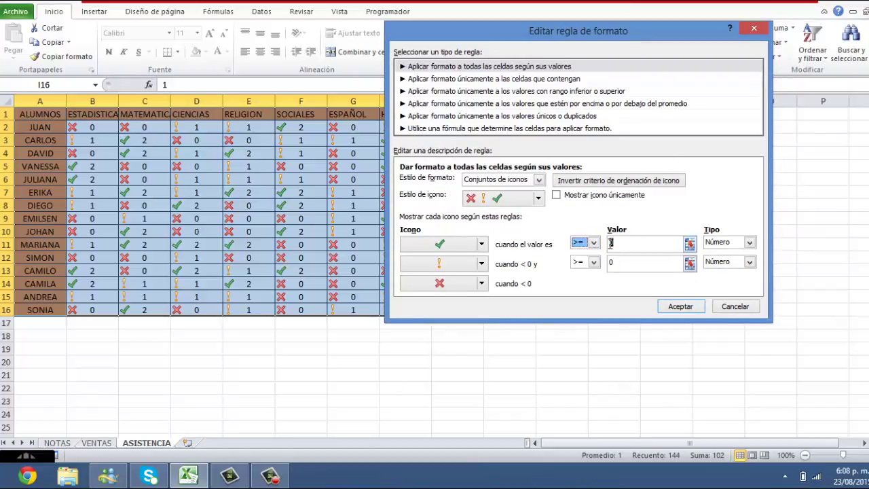
left_click(606, 243)
type("2")
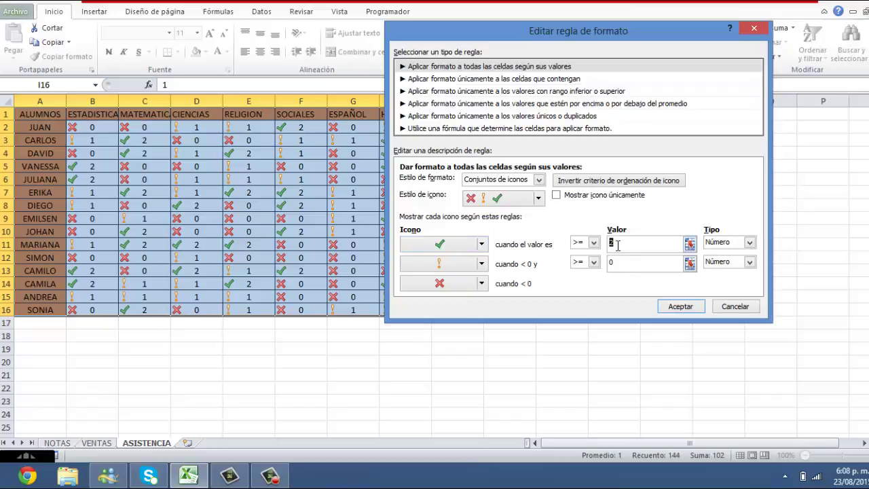
- Give the top rule a red X and assign provisional icons to the middle and bottom rules
left_click(454, 249)
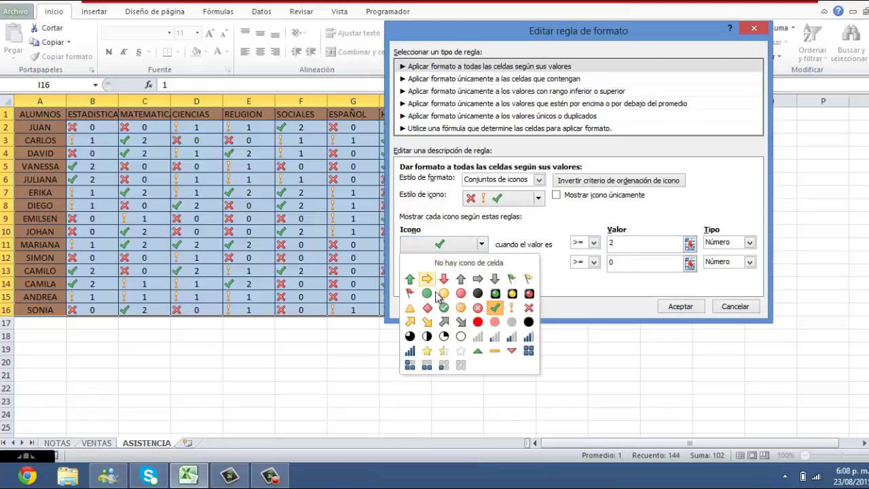
left_click(529, 307)
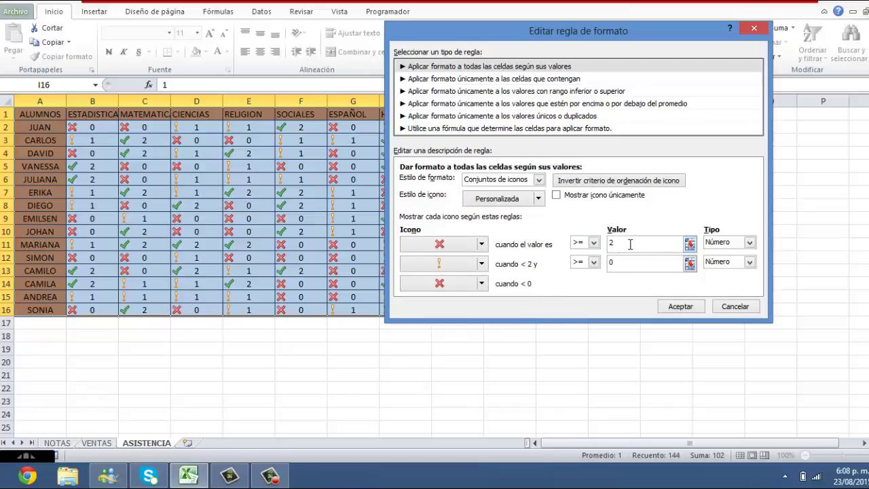
left_click(630, 244)
left_click(482, 264)
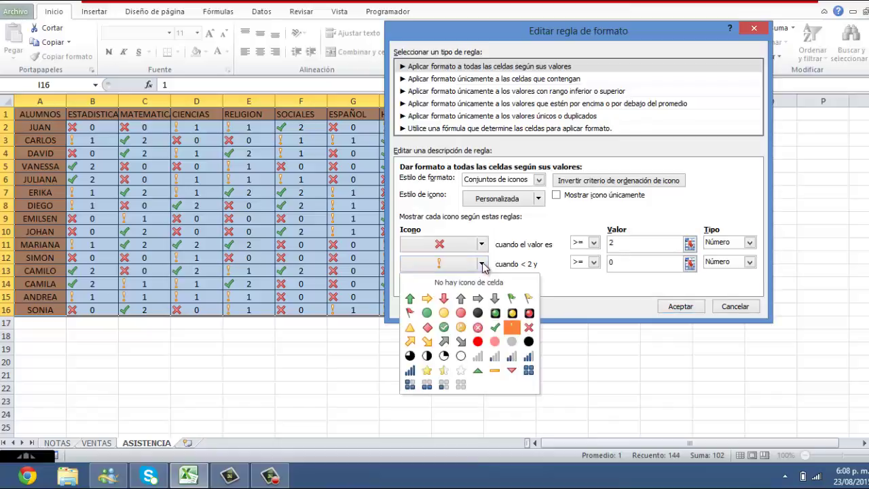
left_click(496, 327)
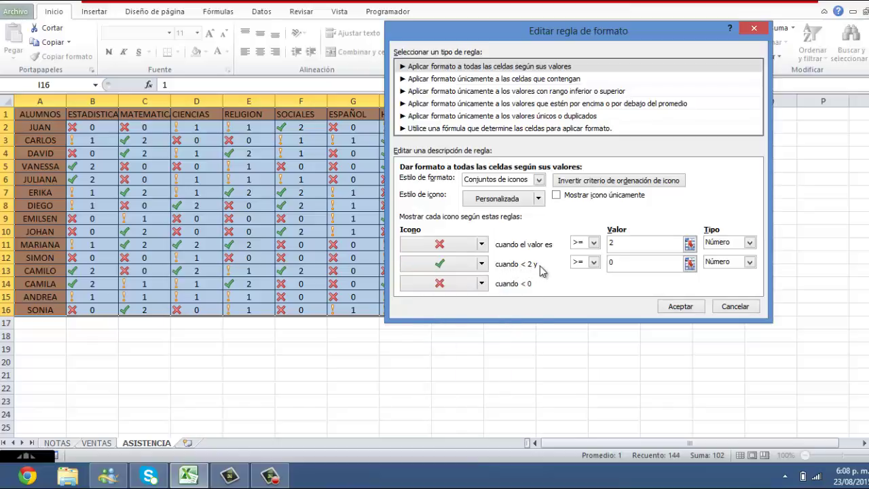
left_click(482, 283)
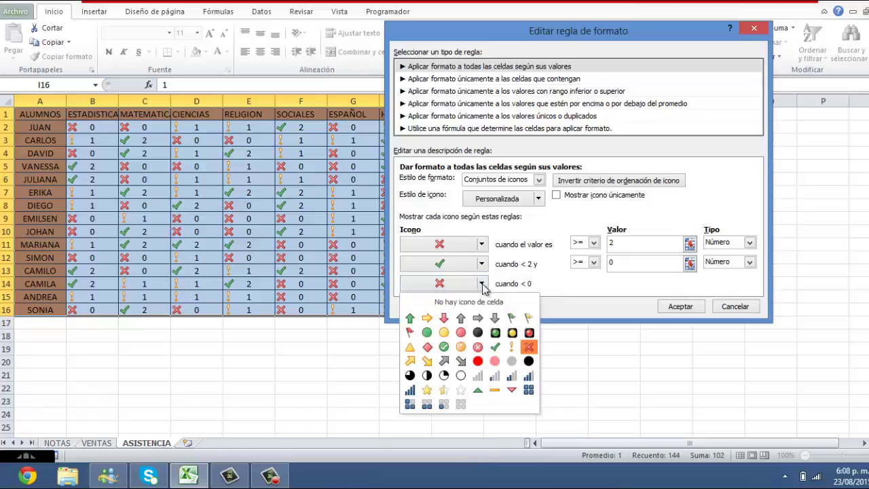
left_click(512, 347)
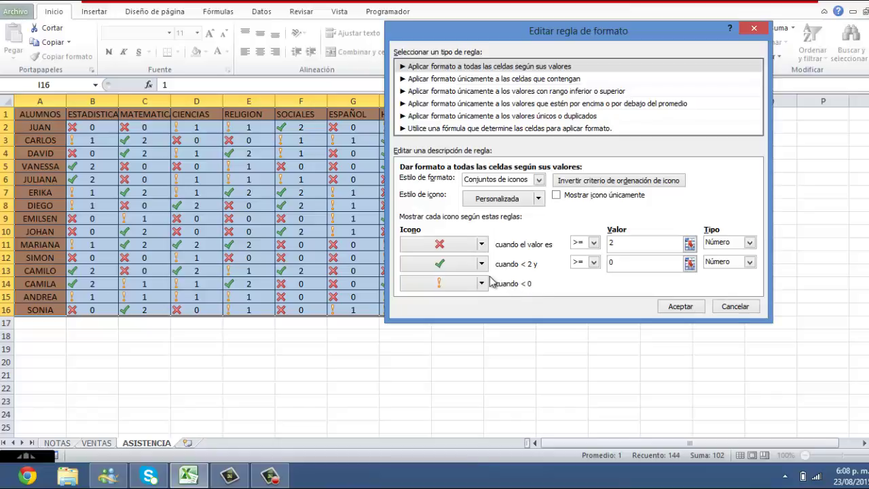
- Set the second threshold to 1, with yellow ! middle and green check bottom, and confirm
left_click(484, 270)
left_click(484, 270)
double_click(639, 262)
type("1")
left_click(482, 264)
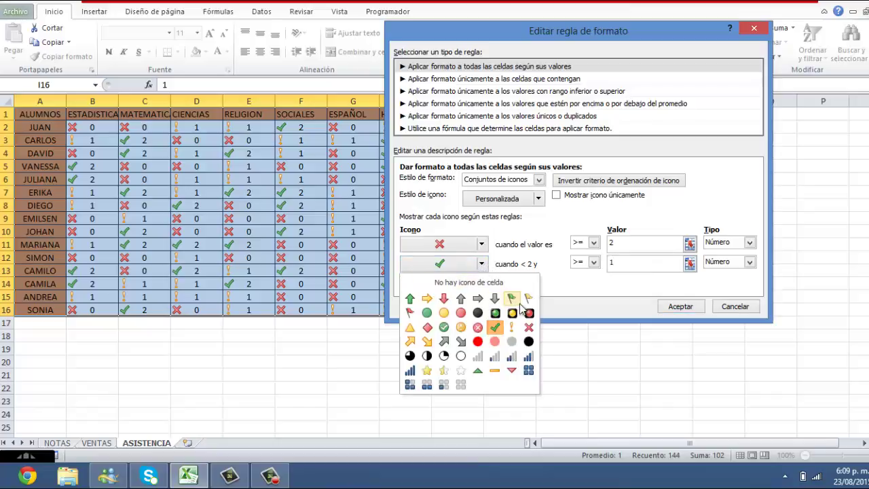
left_click(512, 327)
left_click(482, 283)
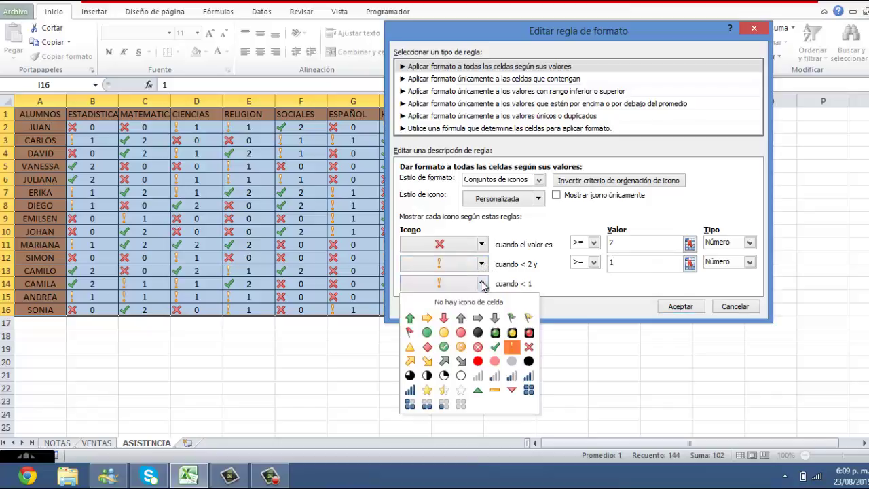
left_click(498, 344)
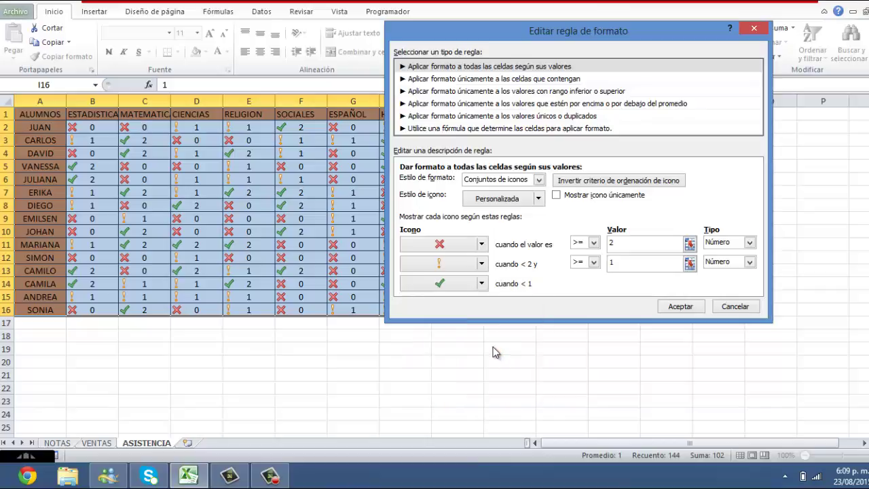
left_click(676, 309)
- Apply the rule and spot-check icons: green checks on 0s, red X on 2s in F2, H3, H4
left_click(346, 243)
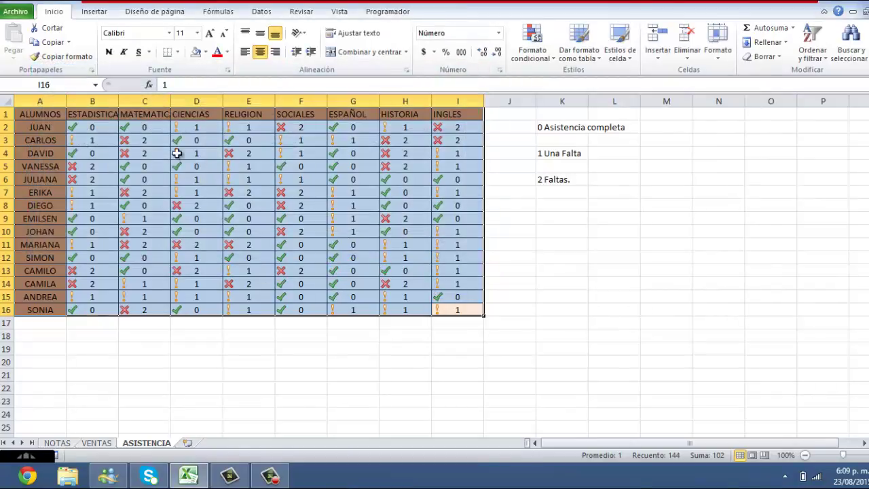
left_click(85, 127)
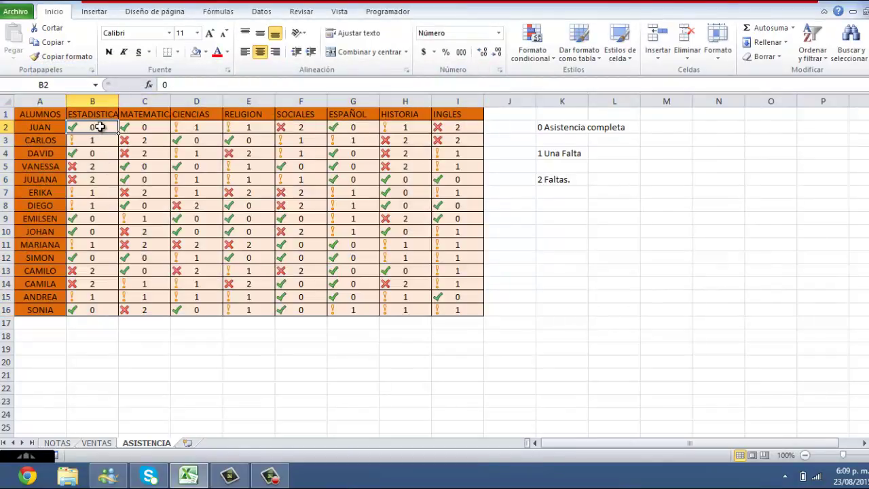
left_click(151, 127)
left_click(180, 140)
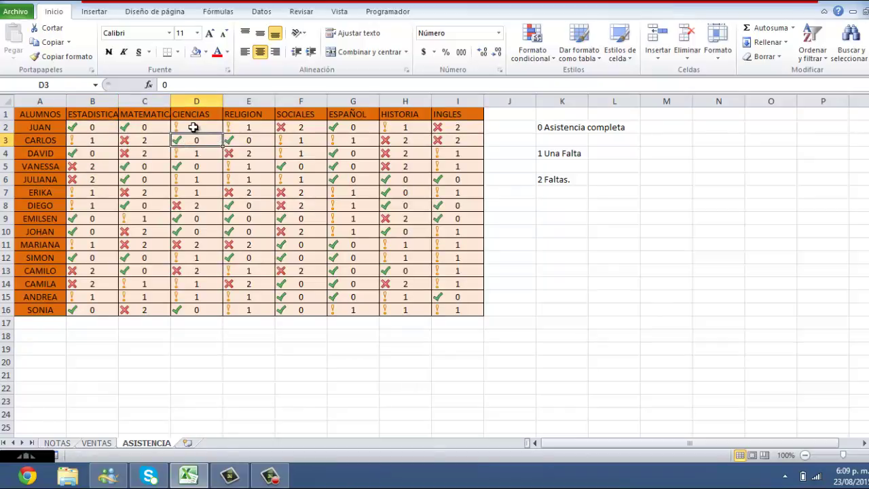
left_click(194, 128)
left_click_drag(223, 129, 233, 128)
left_click(234, 128)
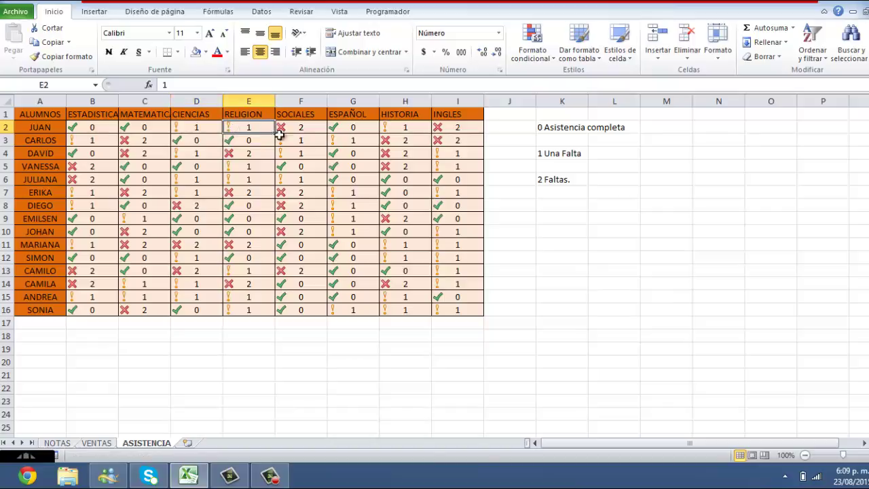
left_click(287, 129)
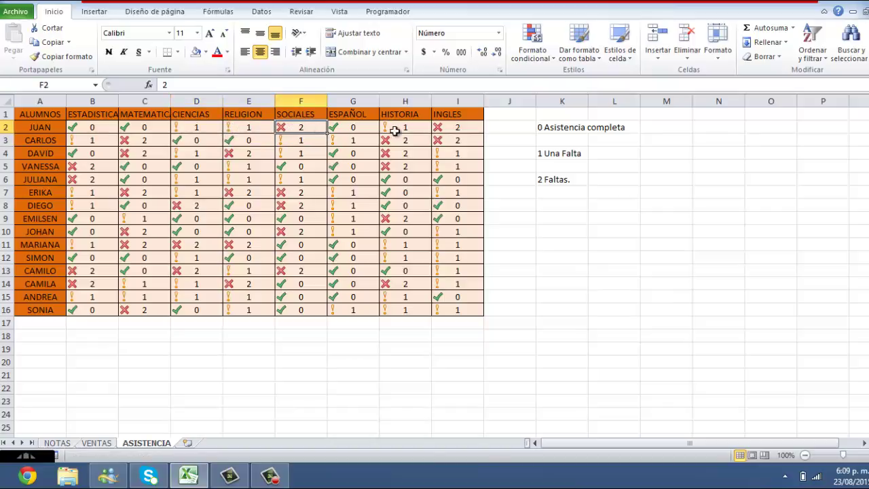
left_click(446, 126)
left_click(400, 140)
left_click(395, 150)
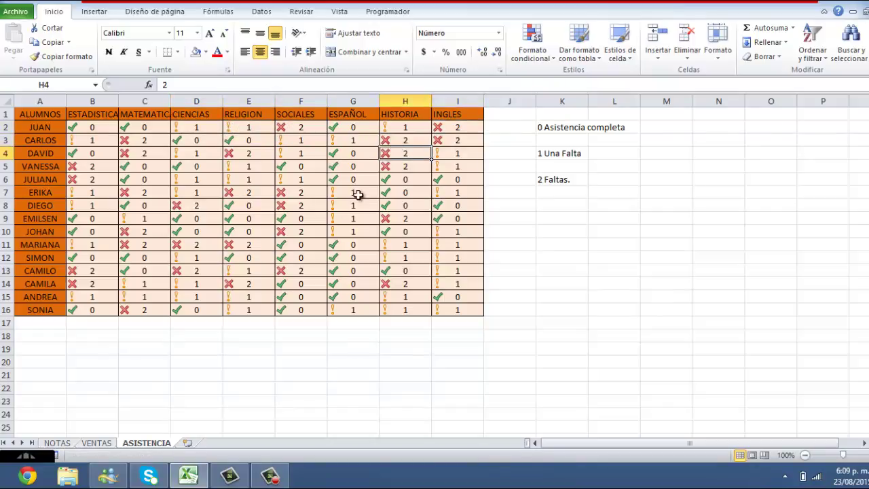
mouse_move(83, 129)
left_mouse_down()
mouse_move(146, 256)
mouse_move(441, 309)
mouse_move(3, 114)
left_mouse_up()
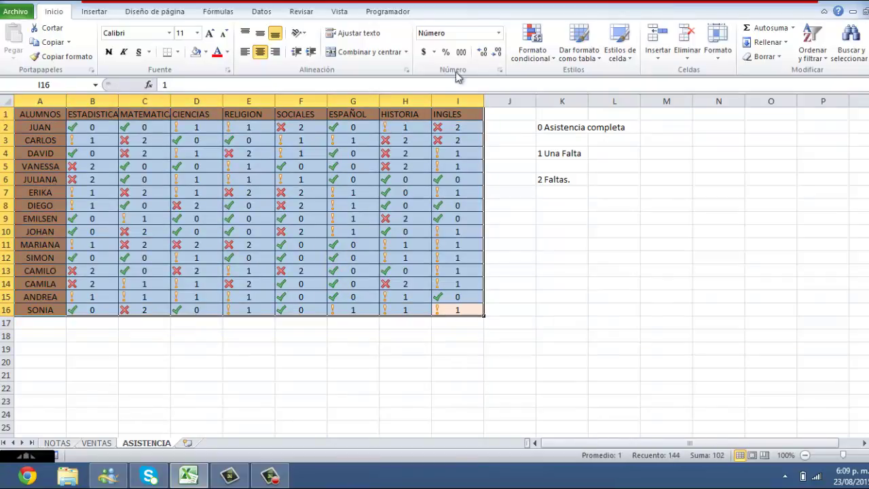
- Turn on Mostrar icono únicamente in the icon-set rule to hide the absence numbers
left_click(533, 55)
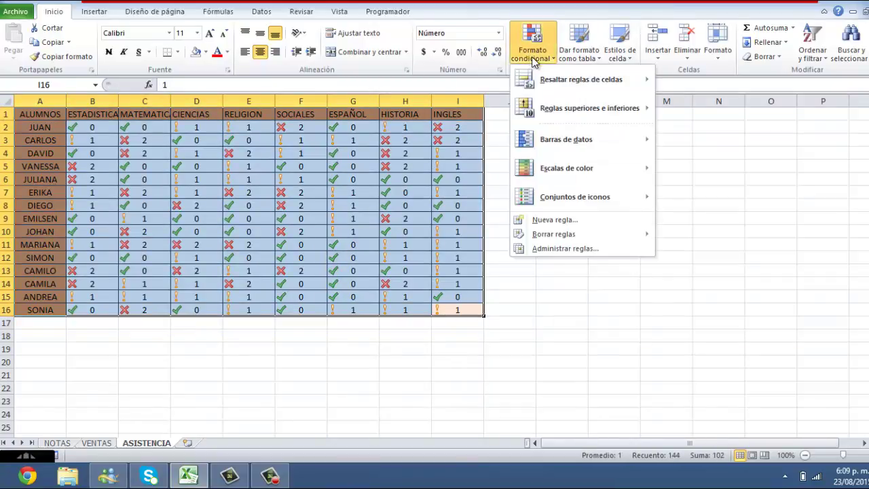
left_click(565, 249)
left_click(153, 141)
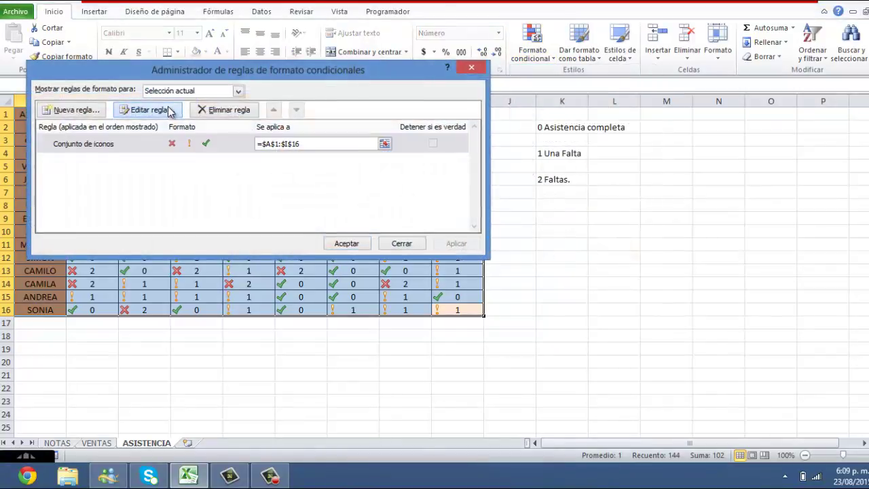
left_click(171, 111)
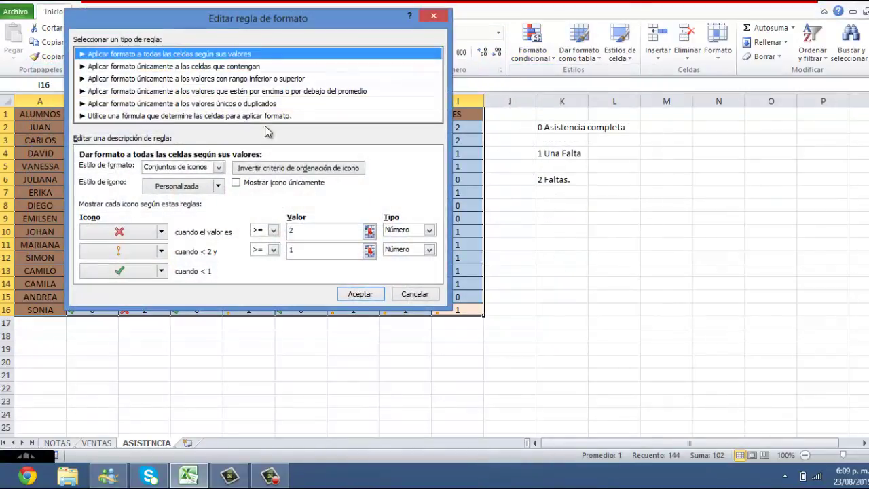
left_click(235, 184)
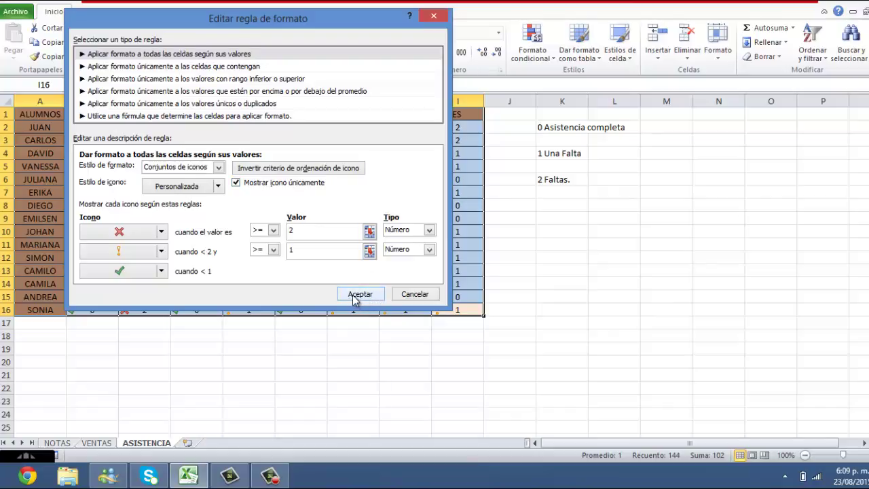
left_click(353, 299)
left_click(366, 243)
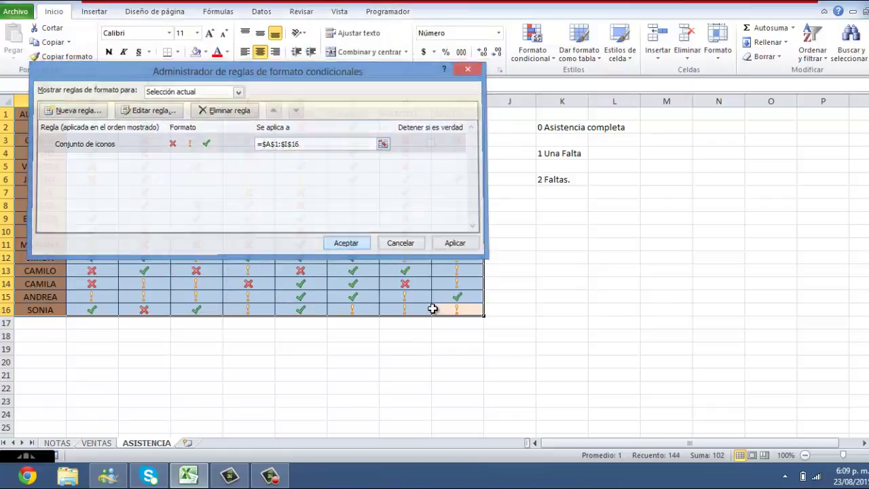